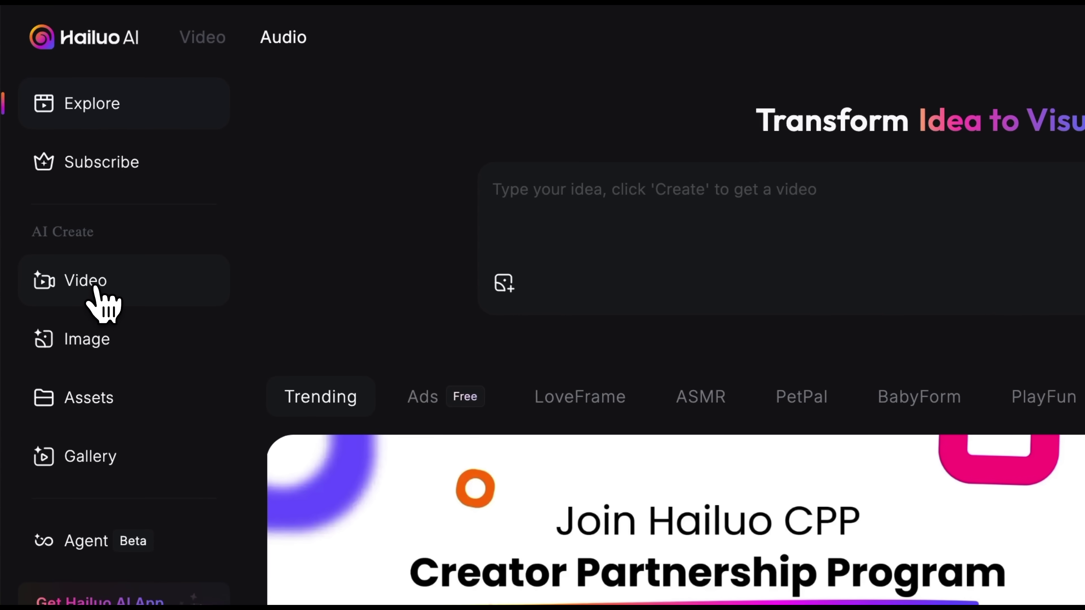
Start a new image-to-video with the messy-haired girl at the mirror as the start frame
{"action": "left_click", "coordinate": [77, 274]}
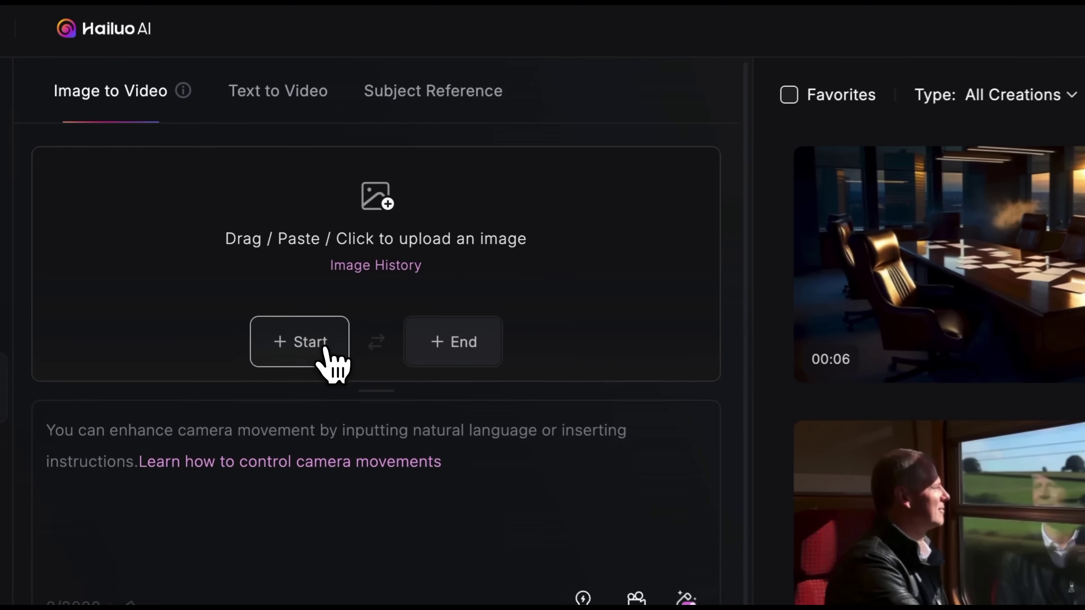
{"action": "left_click", "coordinate": [267, 305]}
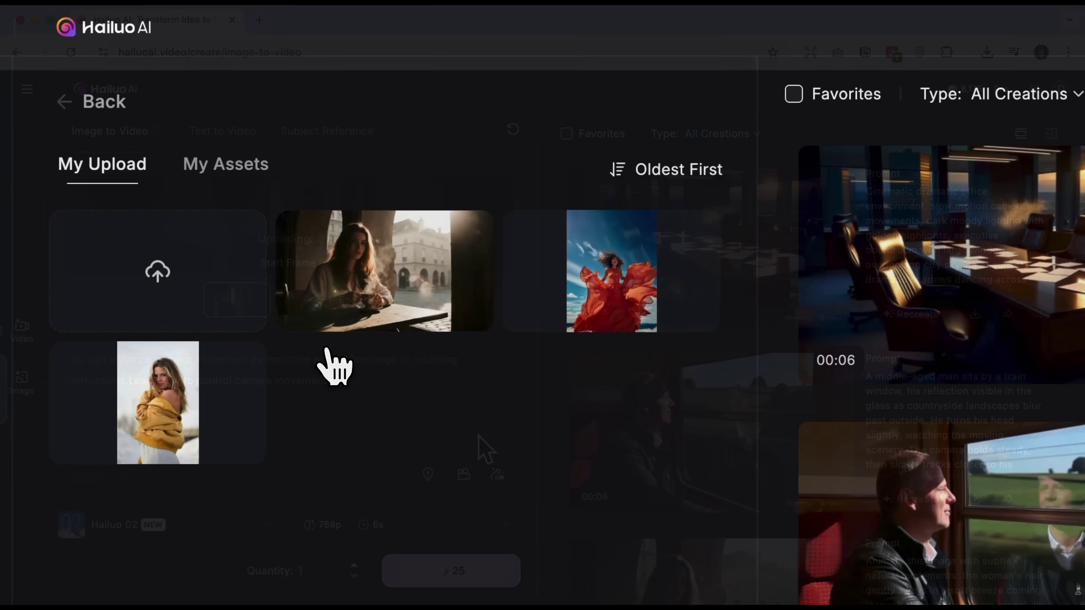
{"action": "left_click", "coordinate": [263, 283]}
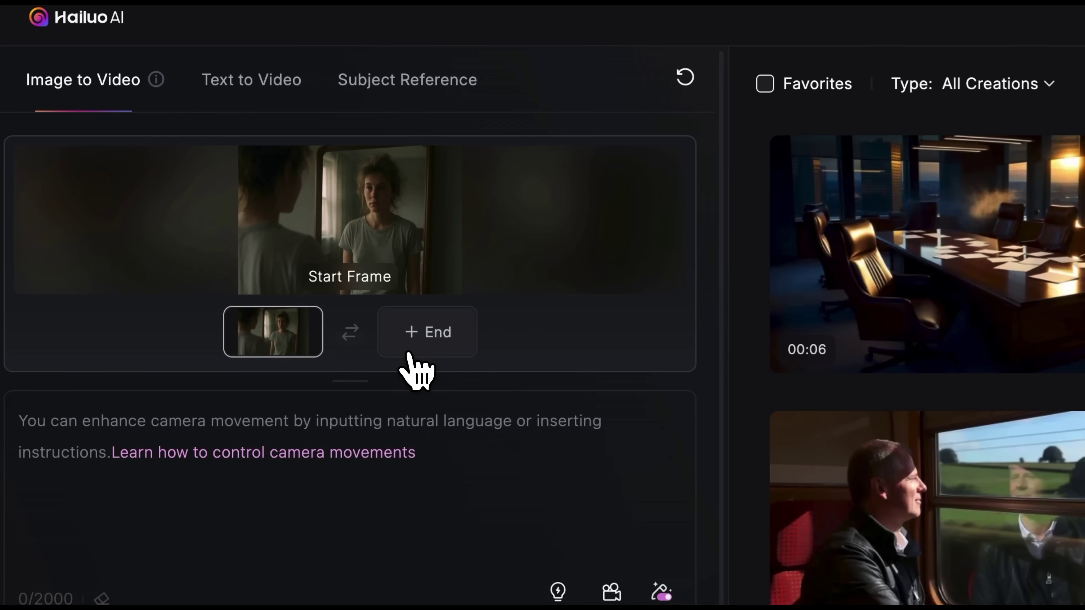
Upload the second ChatGPT PNG from Downloads as the elegant evening-woman end frame
{"action": "left_click", "coordinate": [408, 355]}
{"action": "left_click", "coordinate": [414, 339]}
{"action": "left_click", "coordinate": [130, 261]}
{"action": "left_click", "coordinate": [537, 234]}
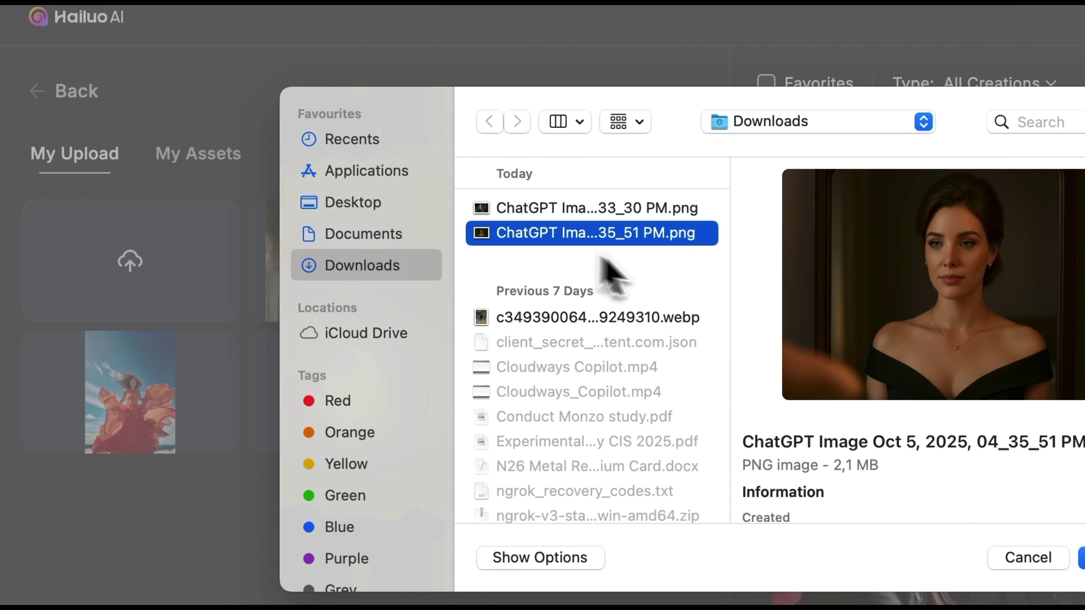
{"action": "left_click", "coordinate": [850, 465]}
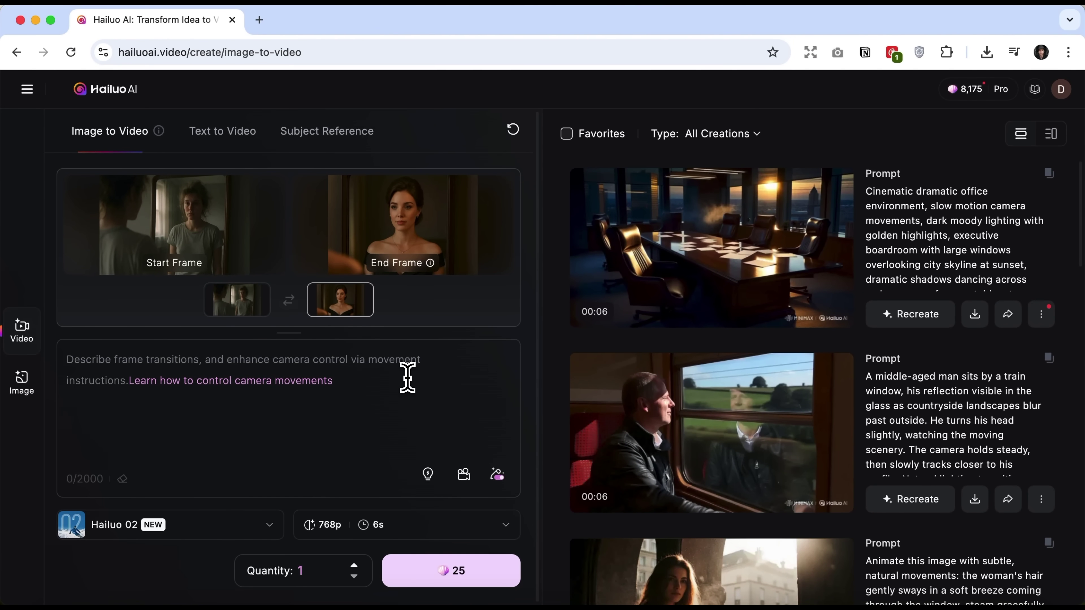
Paste the transformation prompt, switch resolution to 1080p at 6 seconds, and generate for 80 credits
{"action": "key", "text": "super+v"}
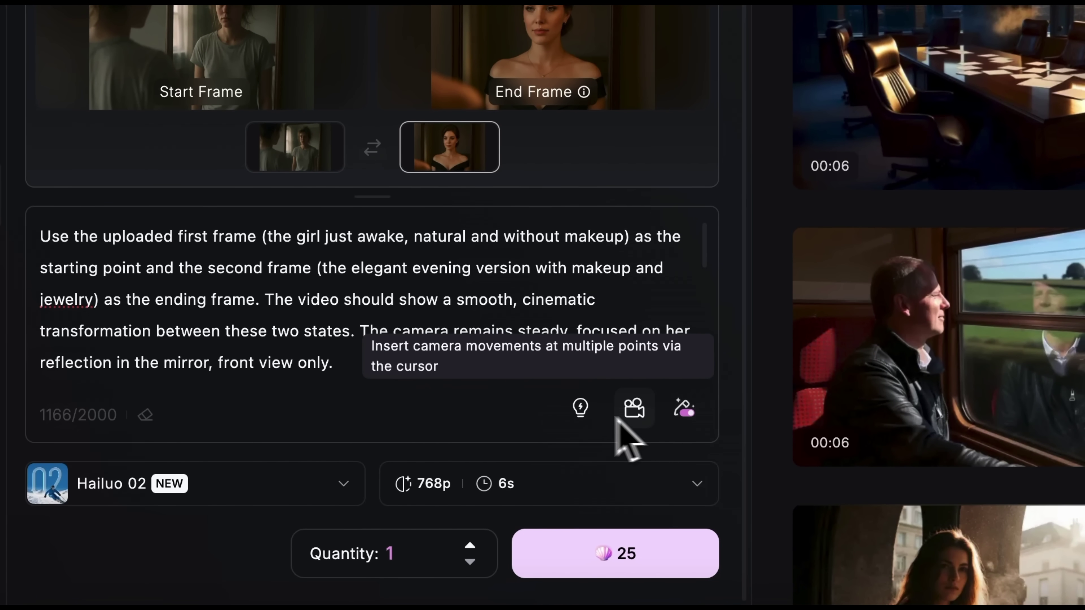
{"action": "left_click", "coordinate": [543, 491]}
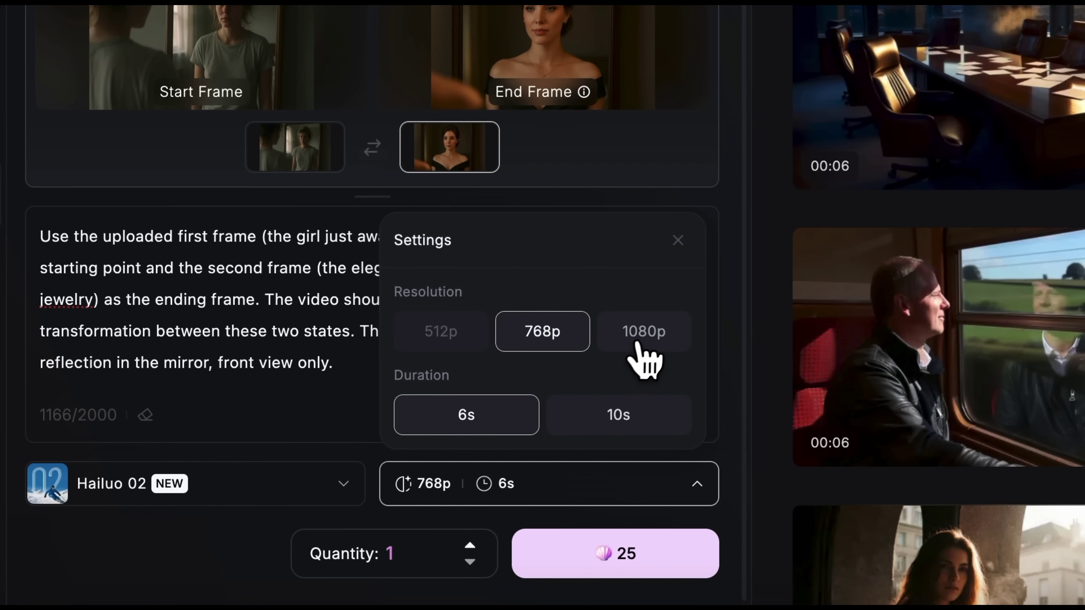
{"action": "left_click", "coordinate": [584, 497]}
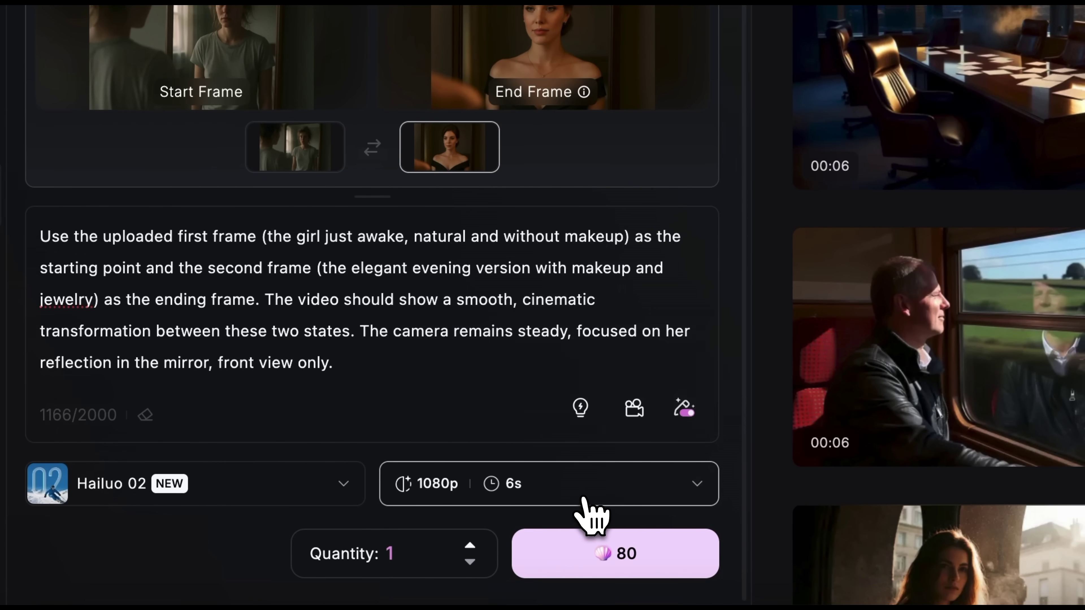
{"action": "left_click", "coordinate": [591, 570]}
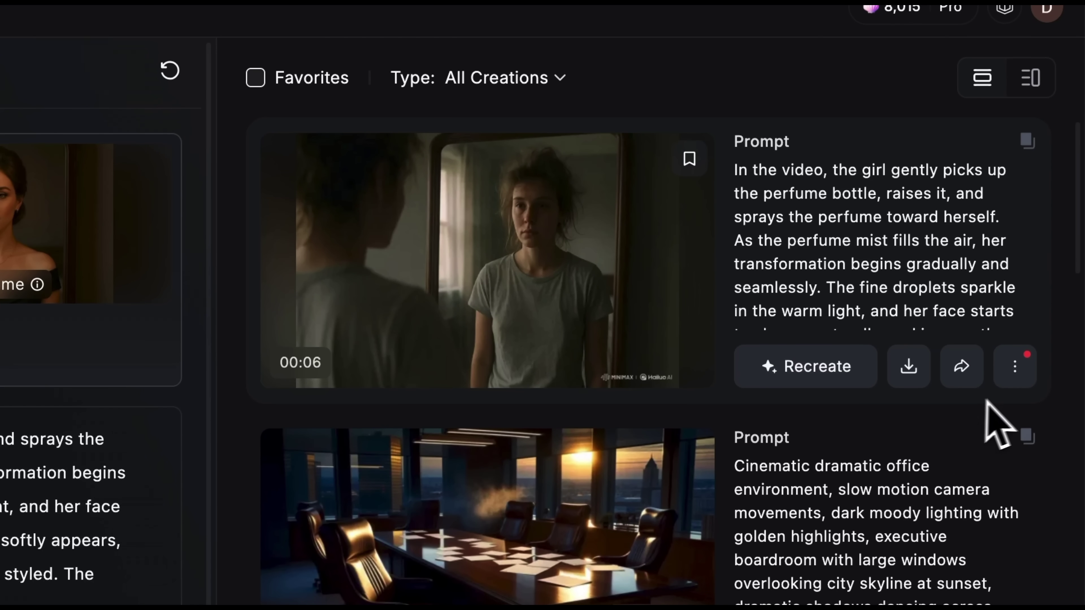
Save the new 6-second perfume transformation video using the Without Watermark download option
{"action": "left_click", "coordinate": [1015, 367]}
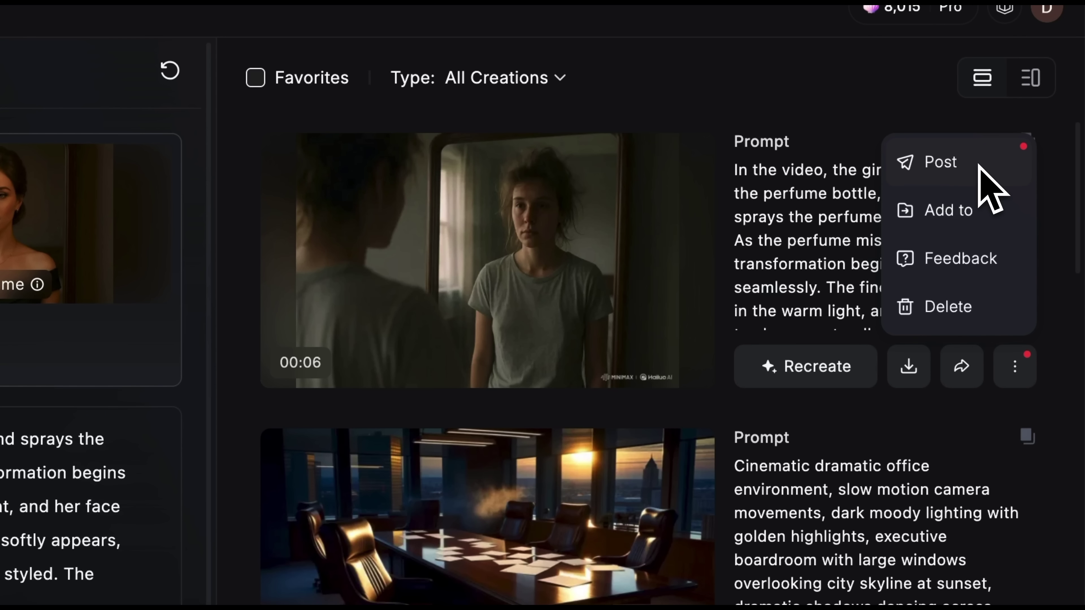
{"action": "left_click", "coordinate": [923, 369]}
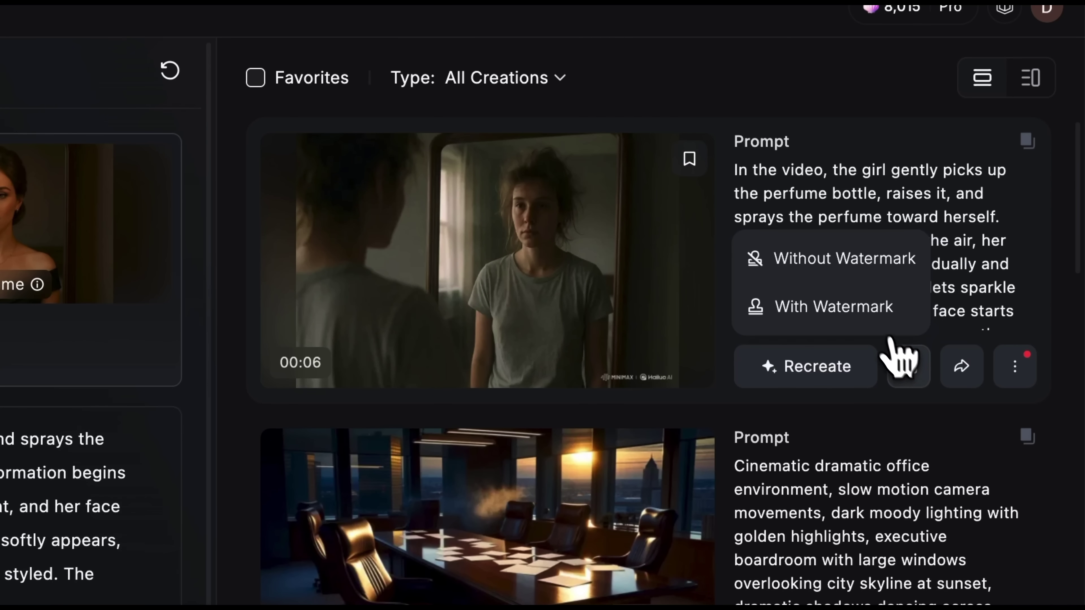
{"action": "left_click", "coordinate": [867, 270]}
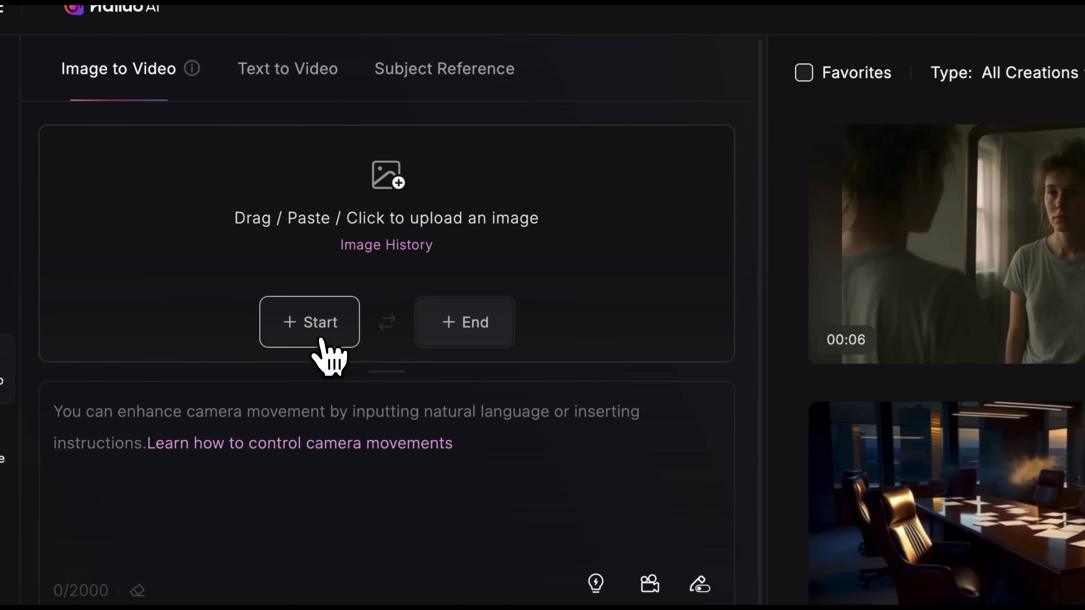
Use the sneakers as start and crouching runner as end frame, paste the prompt, and set 768p
{"action": "left_click", "coordinate": [237, 299]}
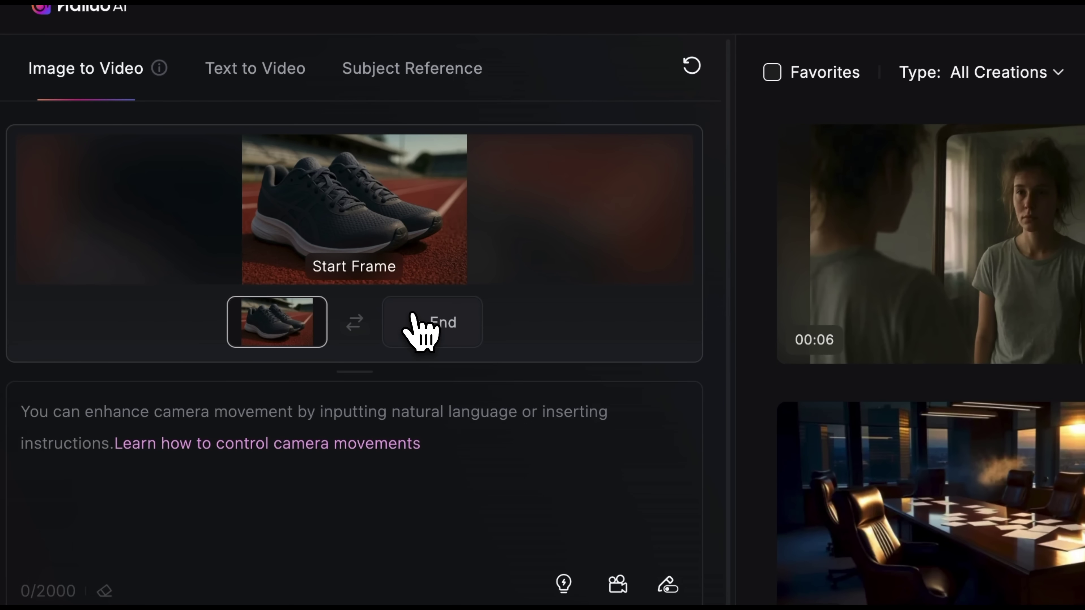
{"action": "left_click", "coordinate": [421, 333]}
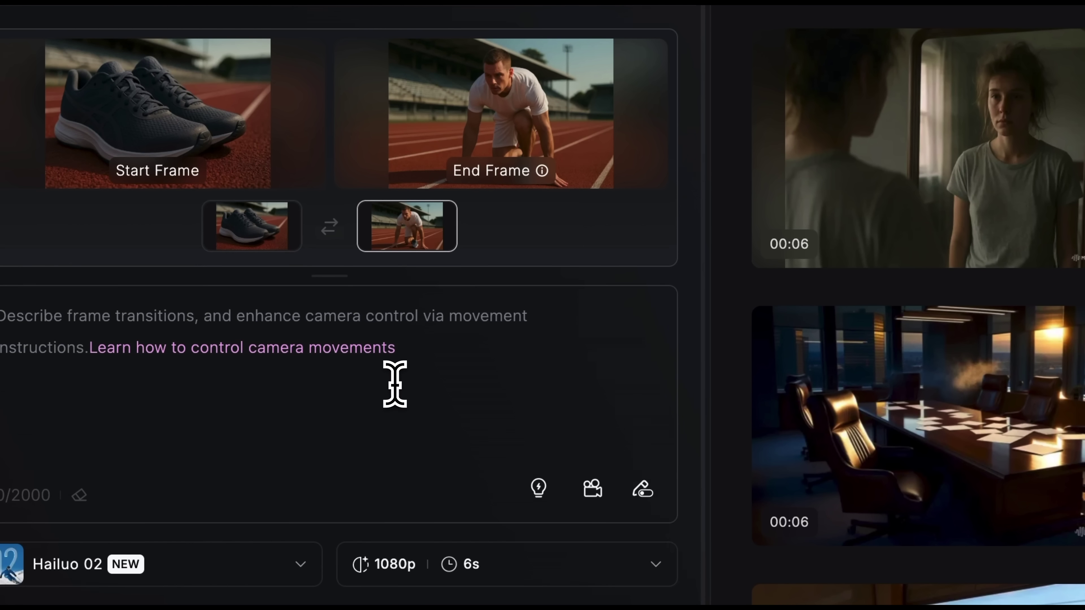
{"action": "key", "text": "super+v"}
{"action": "scroll", "coordinate": [394, 383], "scroll_direction": "down", "scroll_amount": 5}
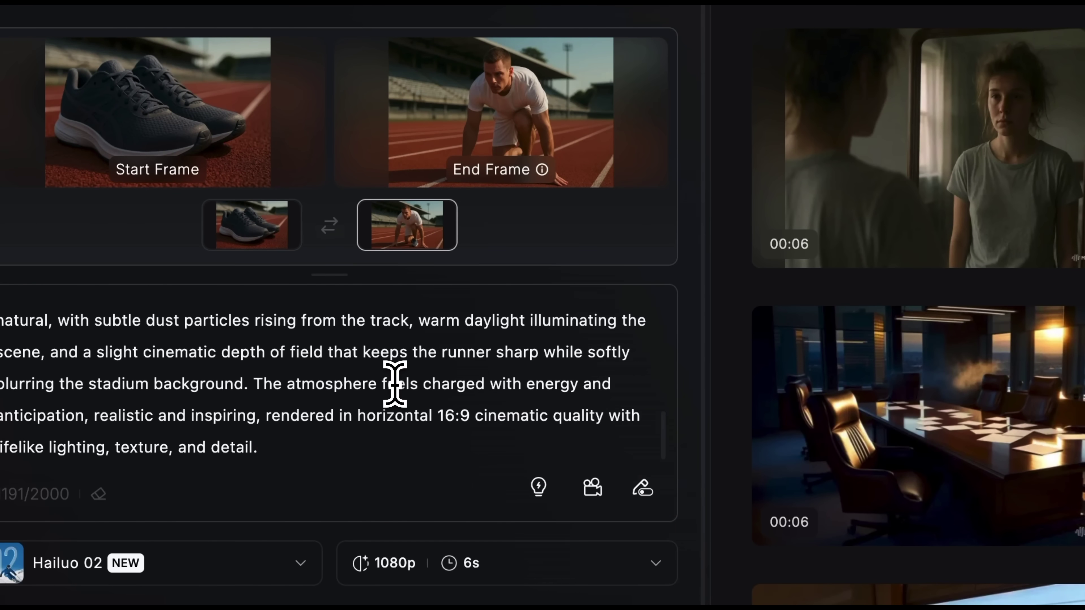
{"action": "scroll", "coordinate": [395, 384], "scroll_direction": "up", "scroll_amount": 10}
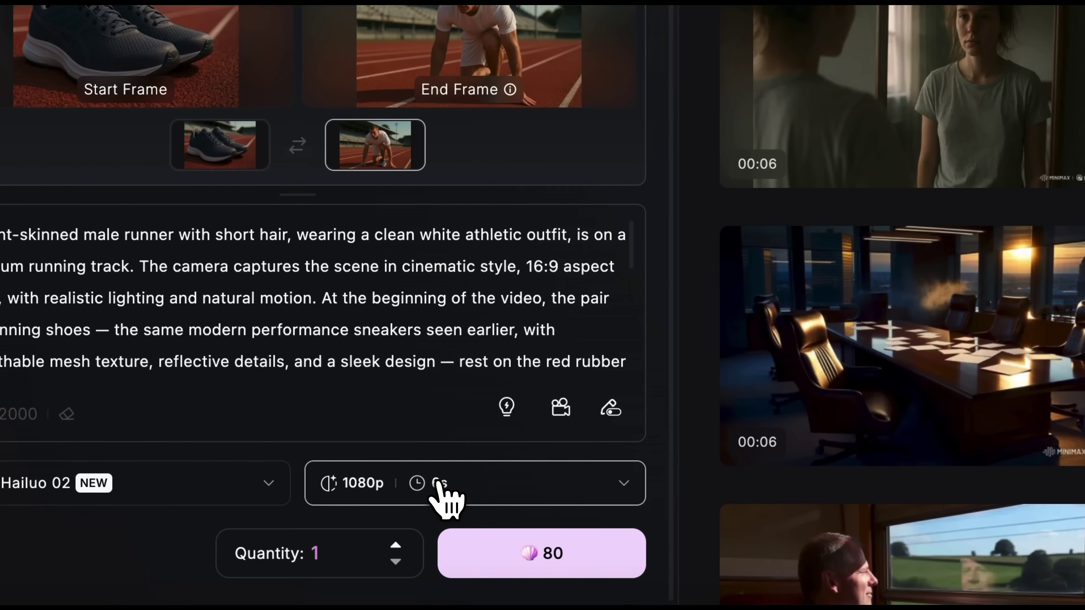
{"action": "left_click", "coordinate": [384, 528]}
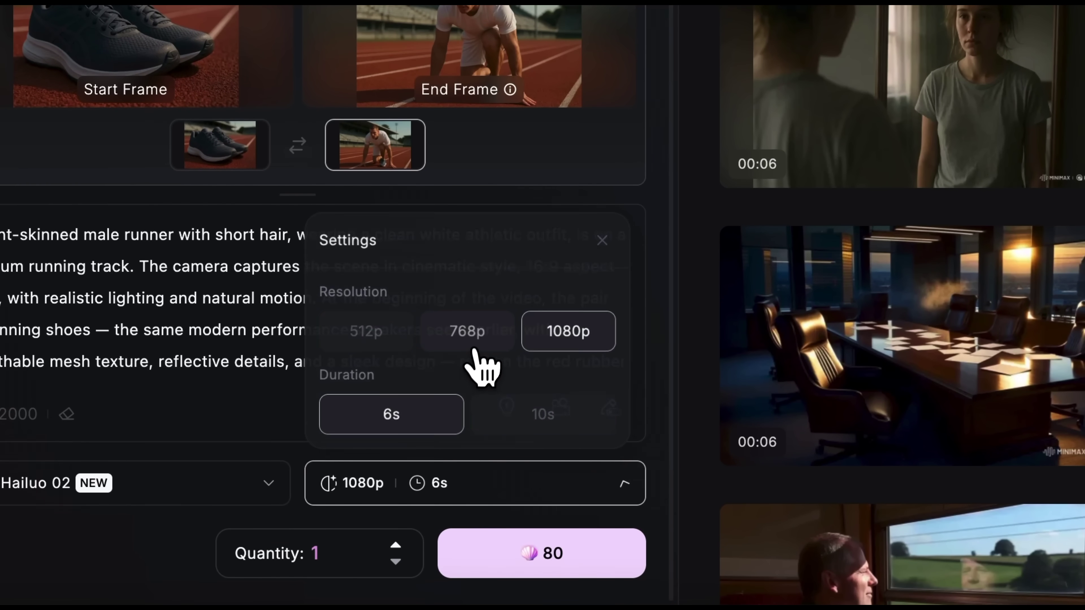
{"action": "left_click", "coordinate": [512, 415]}
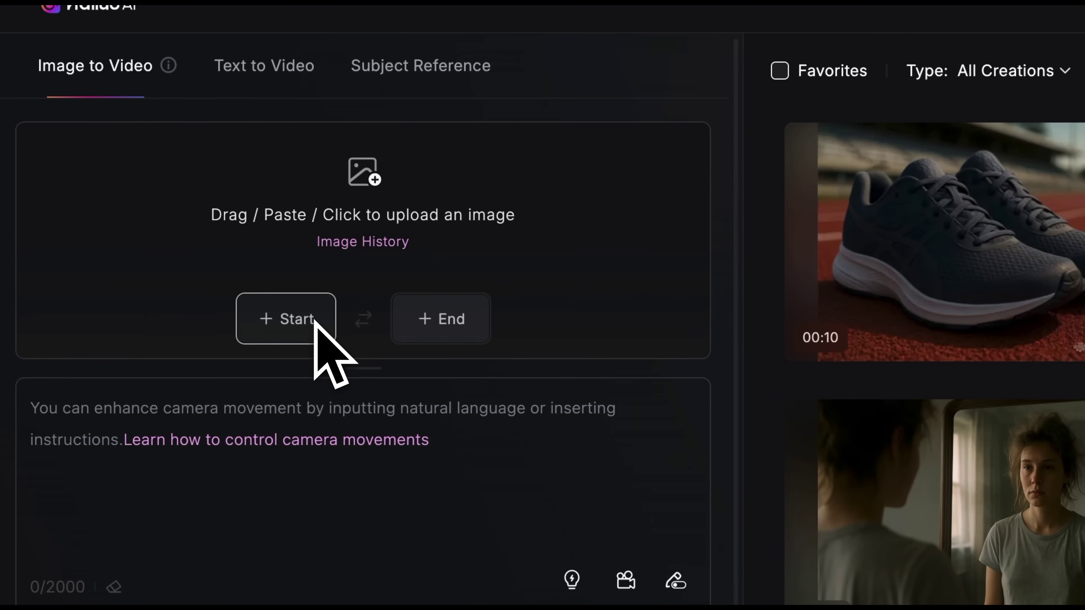
Pick the pencil car sketch as start frame, add the racetrack end frame, and paste the racing-car prompt
{"action": "left_click", "coordinate": [314, 320]}
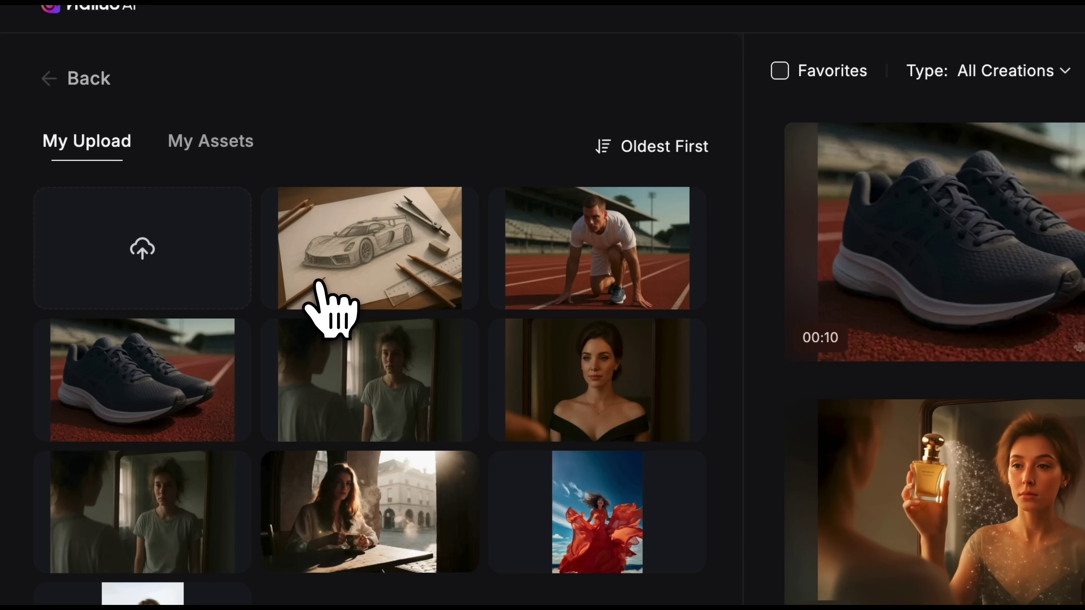
{"action": "left_click", "coordinate": [318, 281]}
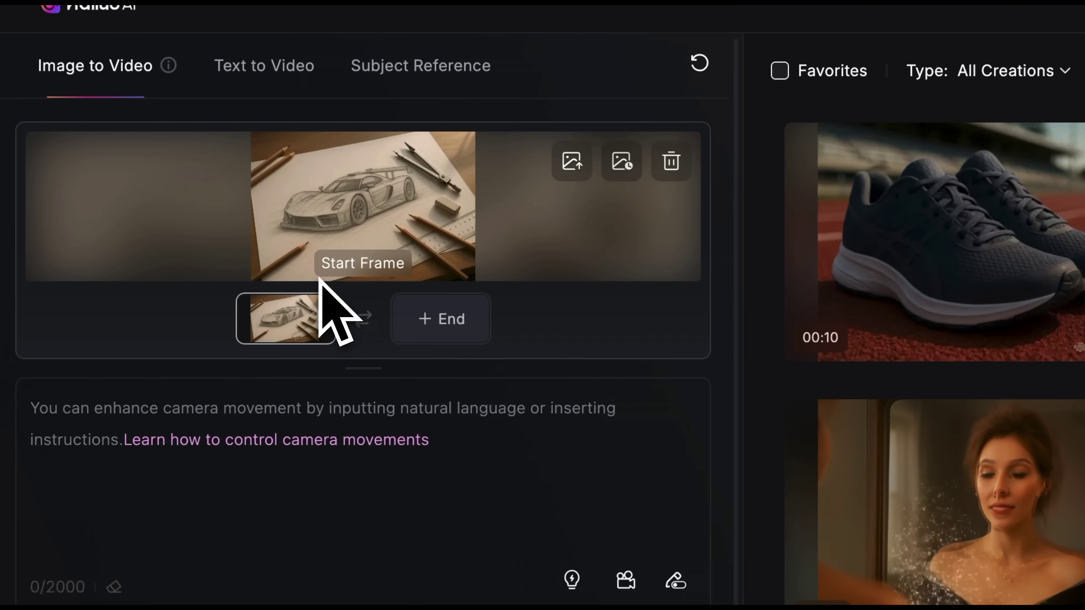
{"action": "left_click", "coordinate": [440, 319]}
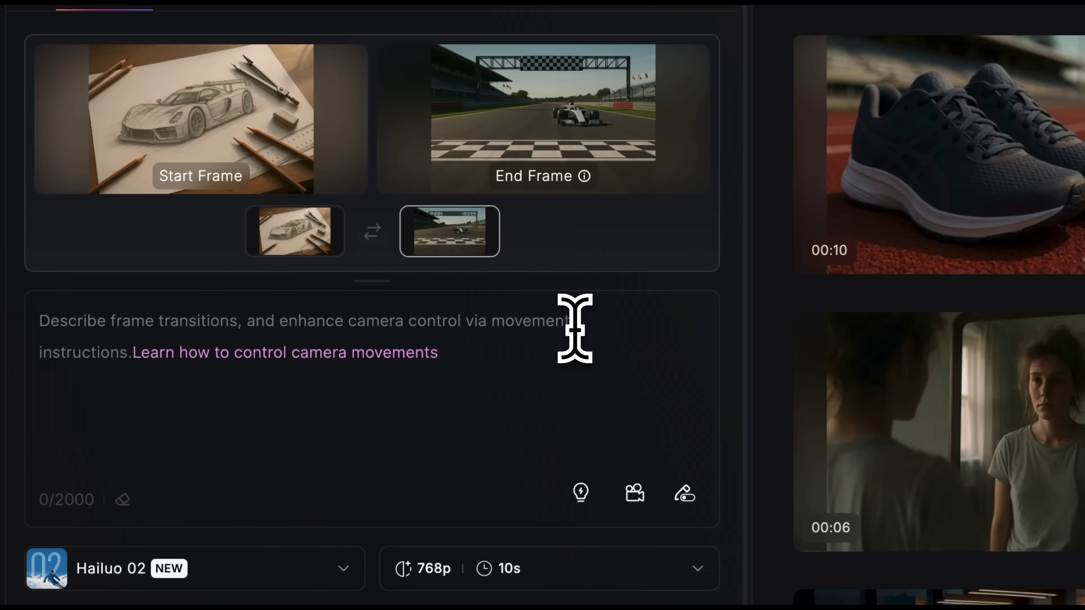
{"action": "key", "text": "ctrl+v"}
{"action": "scroll", "coordinate": [574, 329], "scroll_direction": "up", "scroll_amount": 10}
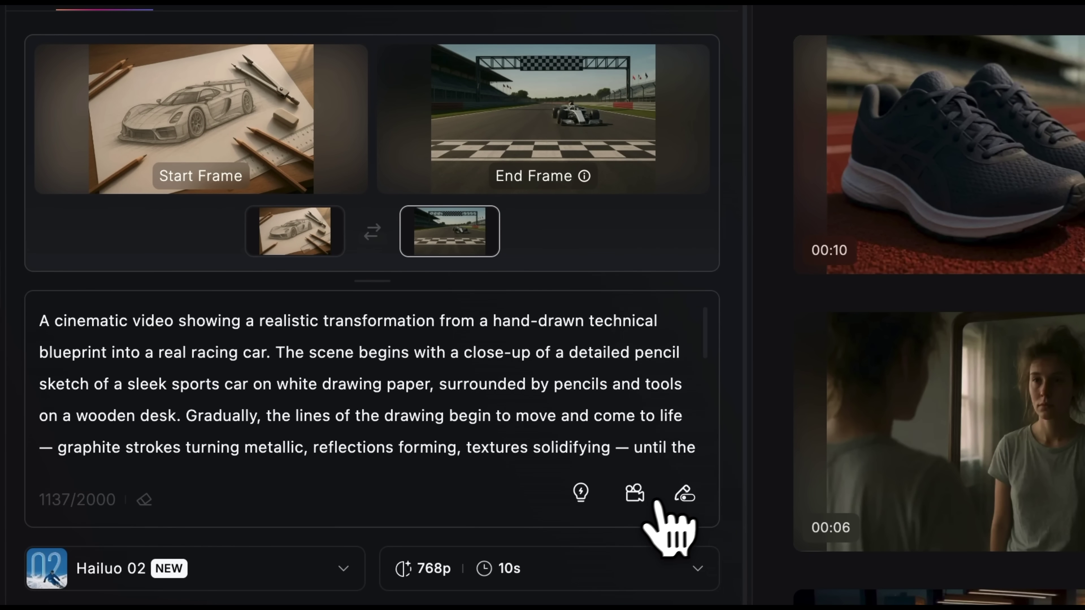
Add the Upward tilt camera movement from Cinematic shots and close the Camera Control panel
{"action": "left_click", "coordinate": [635, 498]}
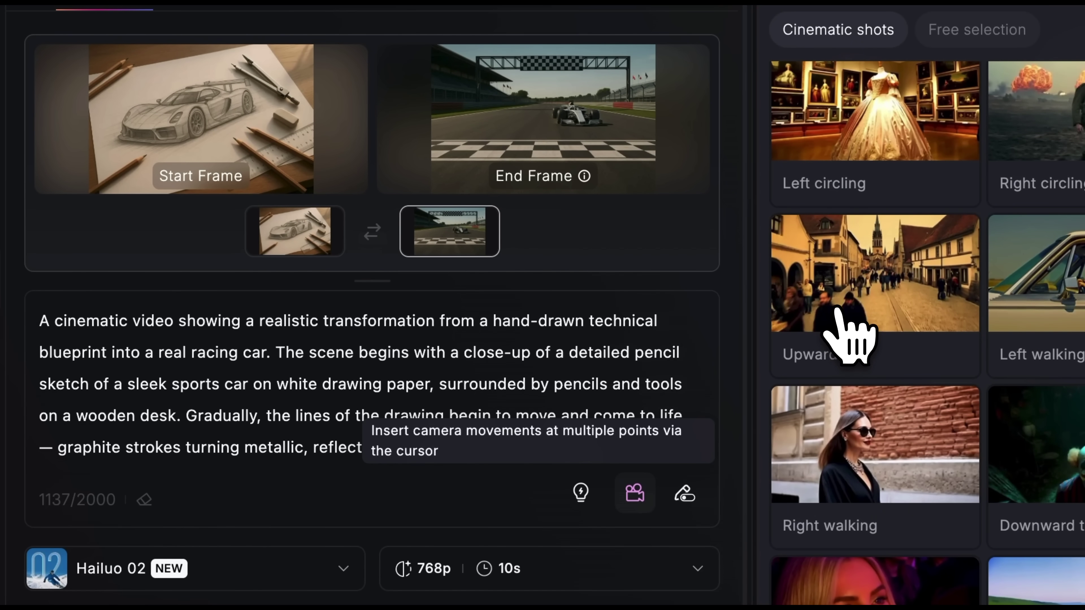
{"action": "left_click", "coordinate": [847, 331]}
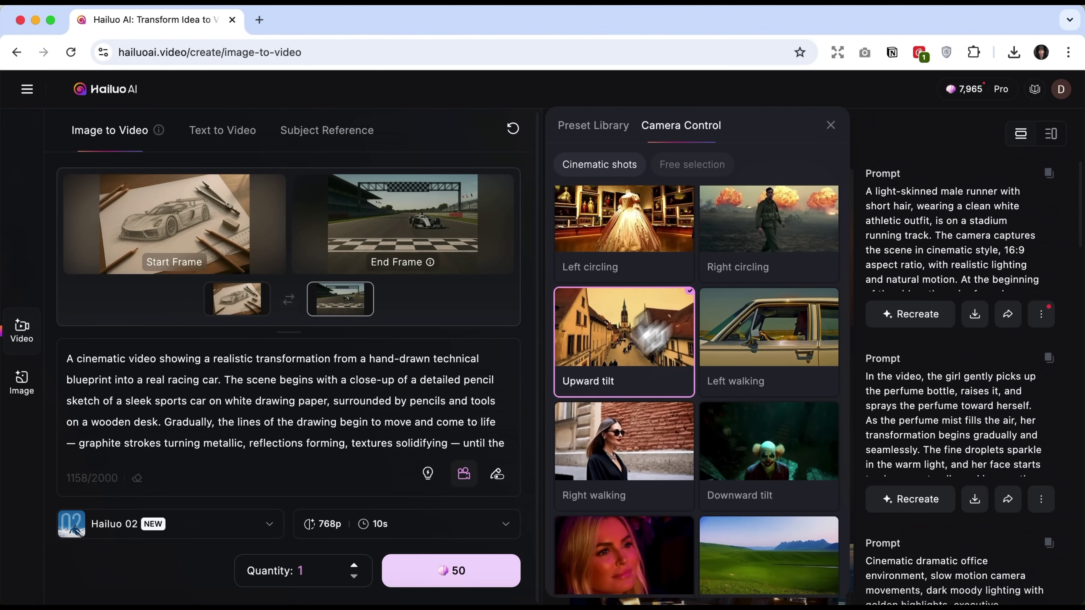
{"action": "left_click", "coordinate": [830, 125]}
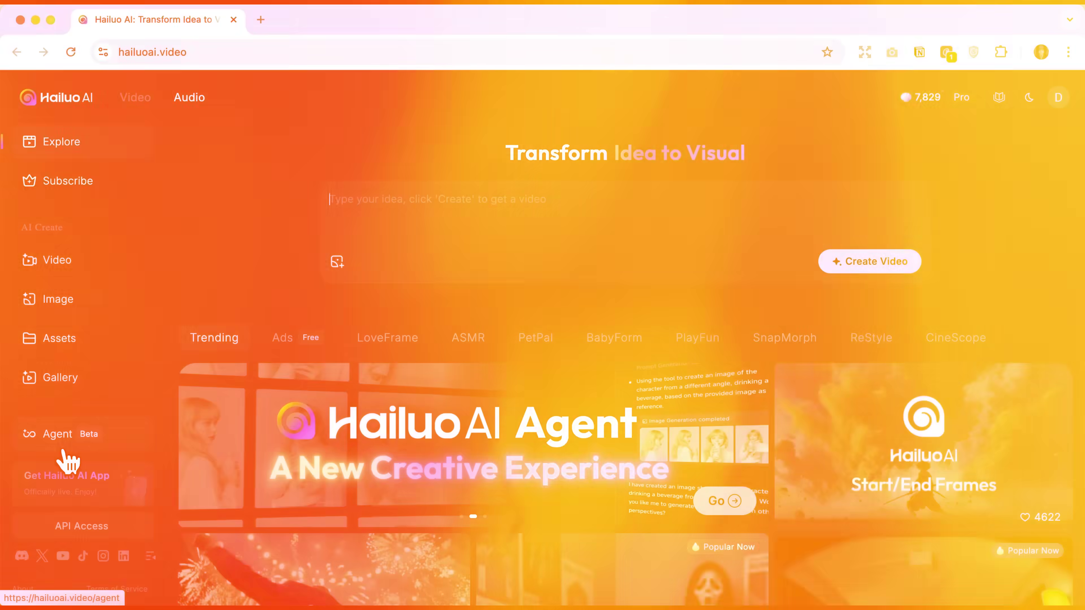
Open the Agent page and review its models: Hailuo 02 for video, Nano Banana and Seedream 4.0 for images
{"action": "left_click", "coordinate": [64, 450]}
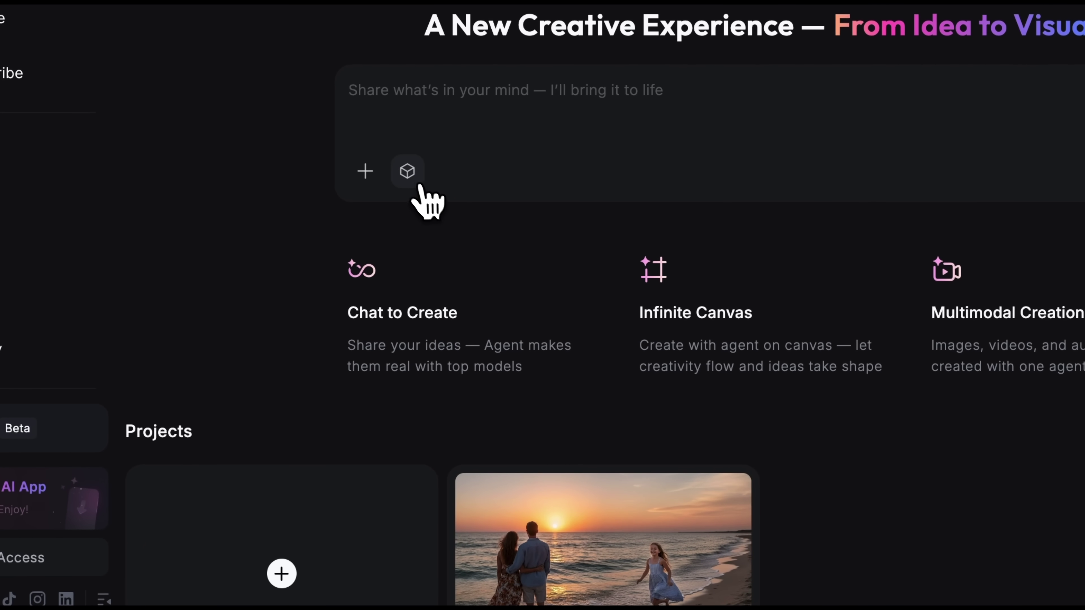
{"action": "left_click", "coordinate": [416, 183]}
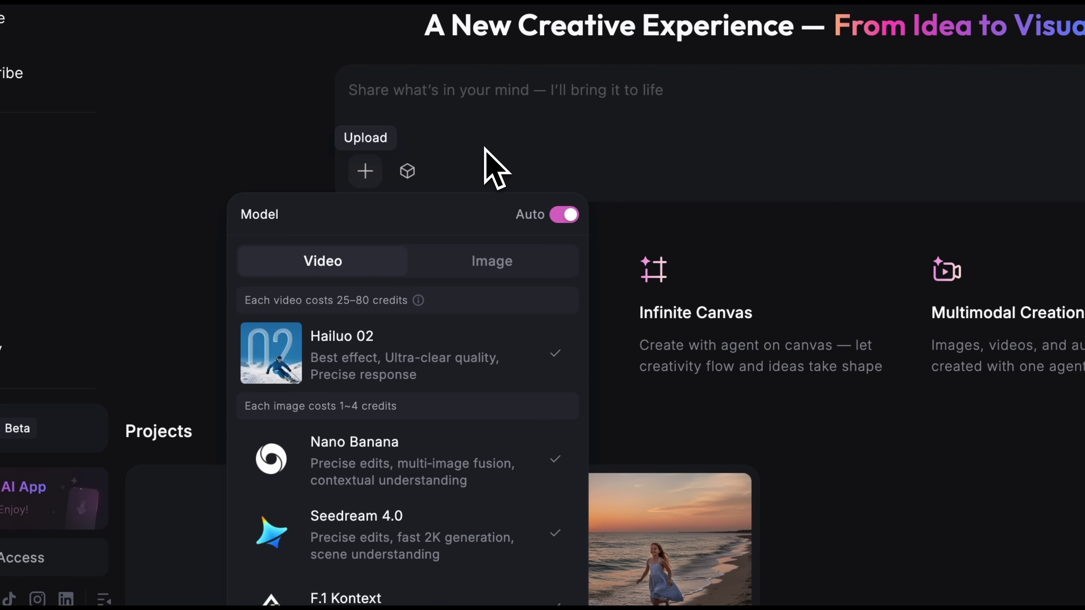
{"action": "left_click", "coordinate": [364, 172]}
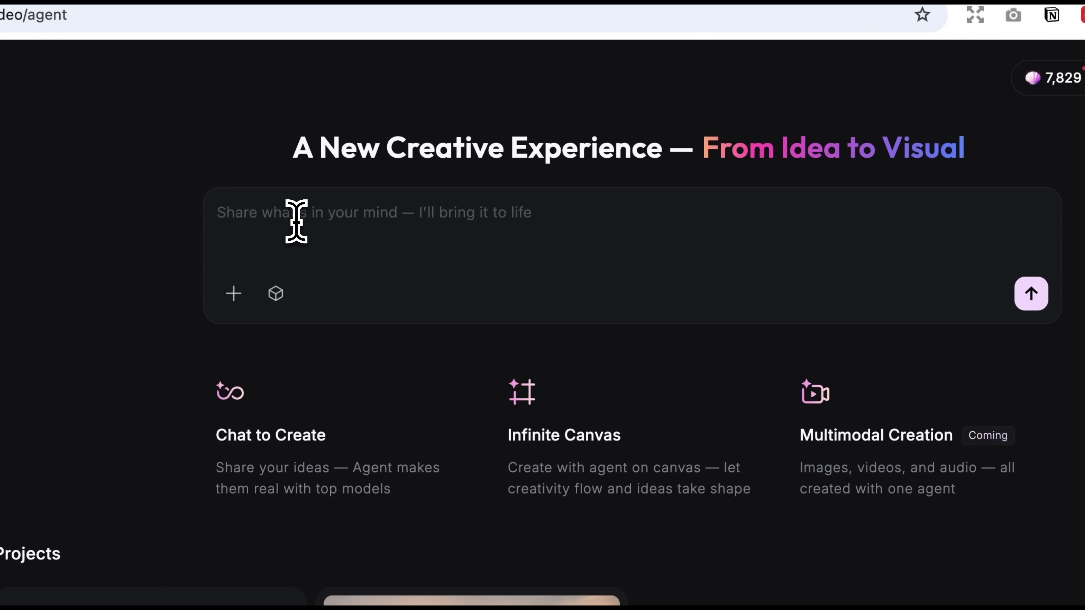
Ask the Agent for a sunset beach image of a couple seen from behind
{"action": "left_click", "coordinate": [296, 221]}
{"action": "type", "text": "Generate an image of a couple (a man and a woman) viewed from behind, standing on the seashore and looking toward the horizon. Medium shot."}
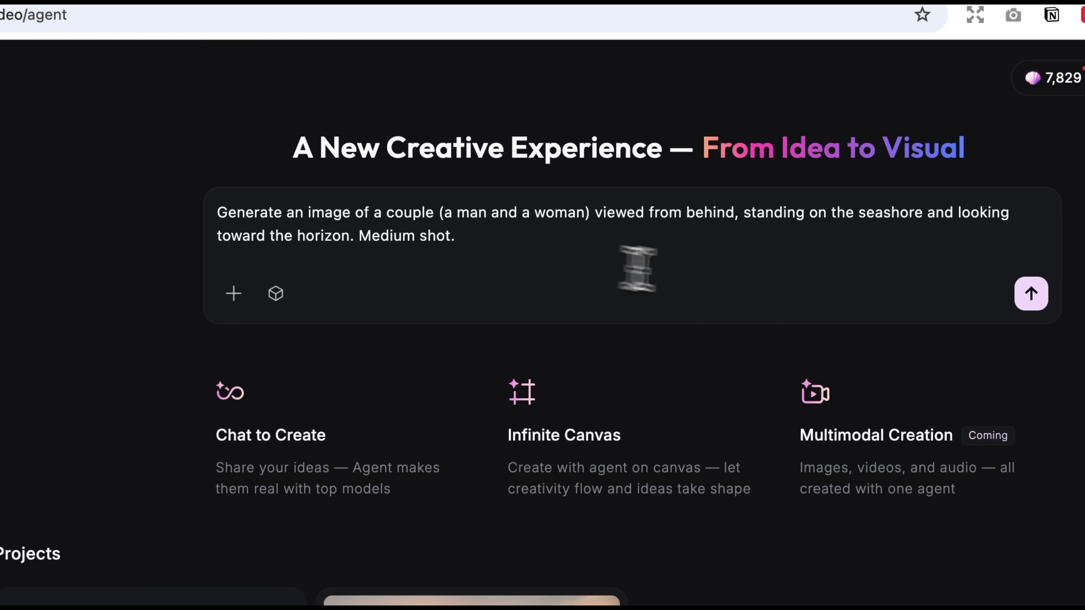
{"action": "left_click", "coordinate": [833, 272]}
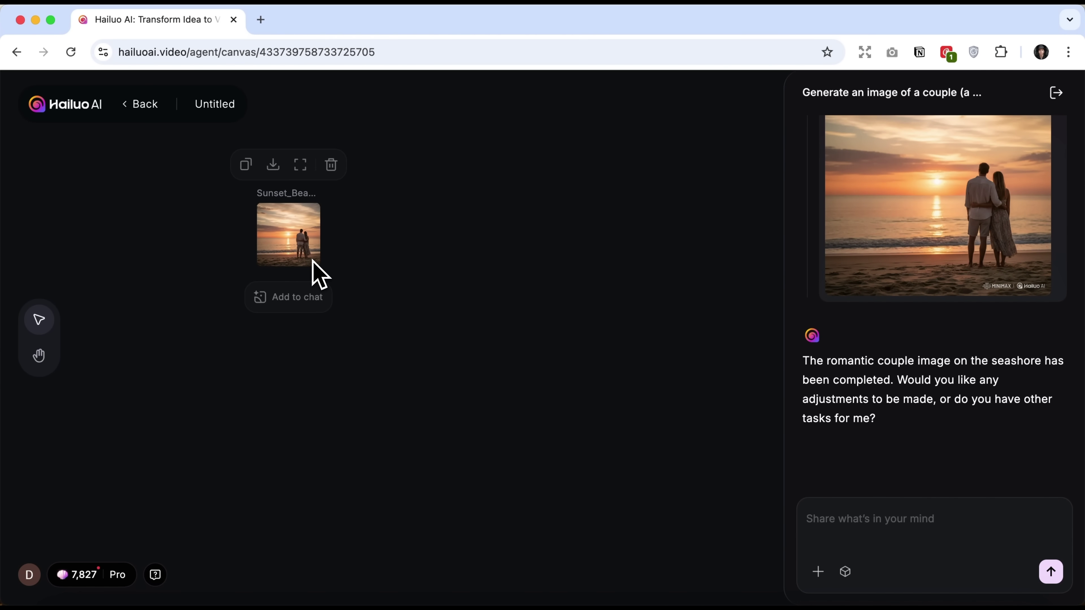
Select the generated Sunset_Beach_Couple.png and enter a request to expand it to 16:9
{"action": "mouse_move", "coordinate": [301, 257]}
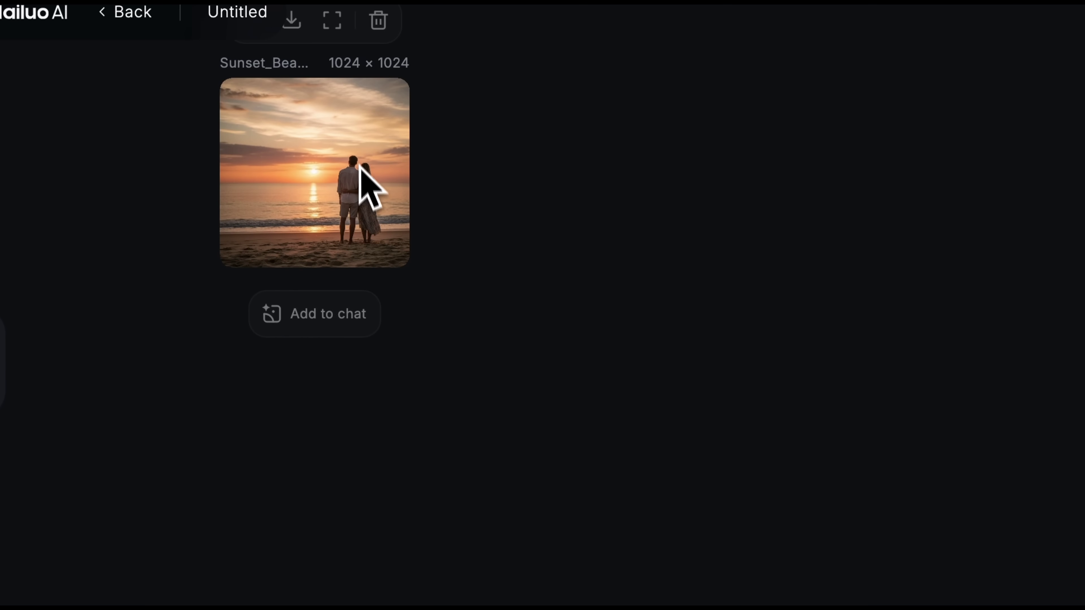
{"action": "left_click", "coordinate": [359, 165]}
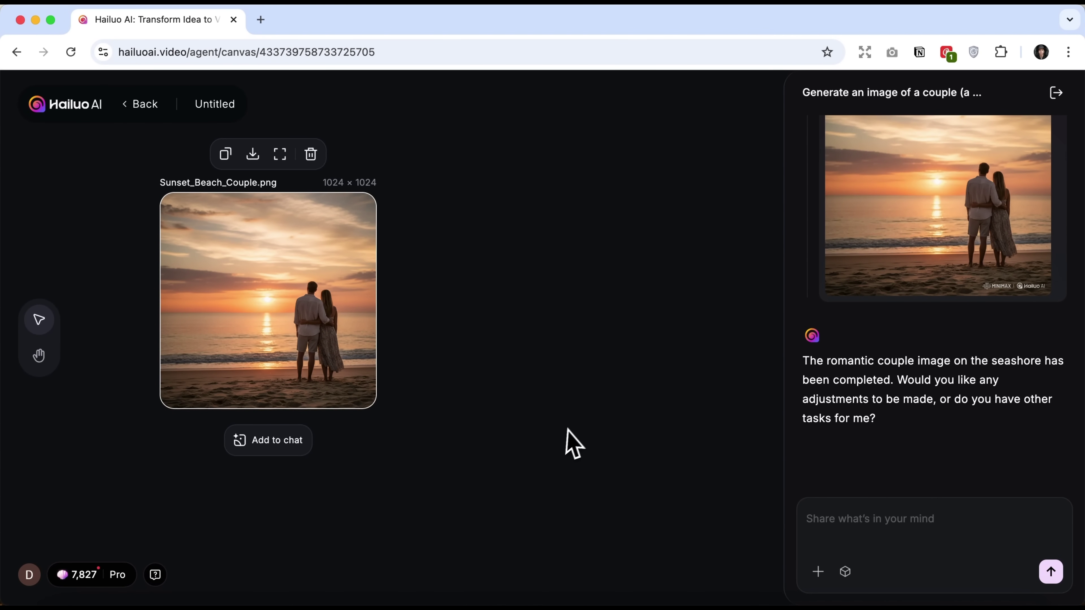
{"action": "left_click", "coordinate": [835, 525]}
{"action": "type", "text": "Expand the image to the left to create a horizontal aspect ratio (16:9)."}
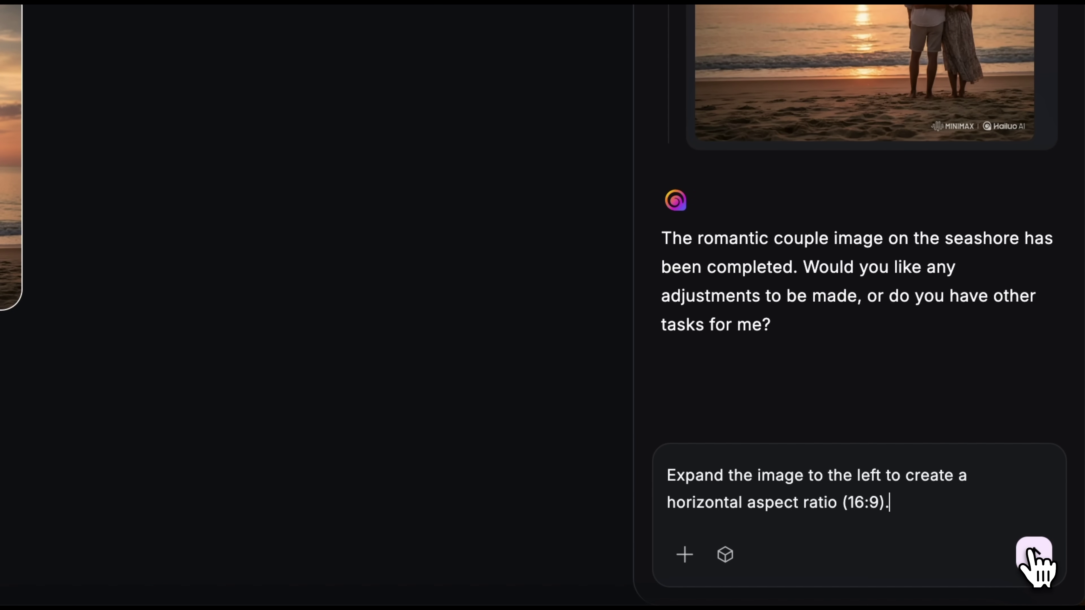
Widen the beach image to 16:9, add a girl running in from the left, then enter the 5-second video prompt
{"action": "left_click", "coordinate": [1034, 554]}
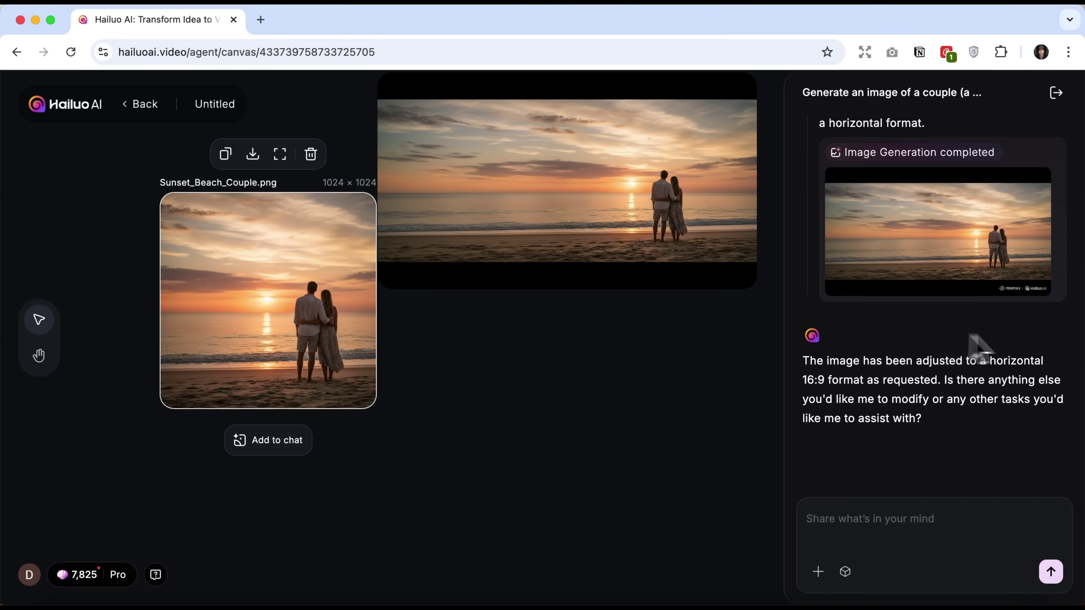
{"action": "left_click", "coordinate": [555, 274]}
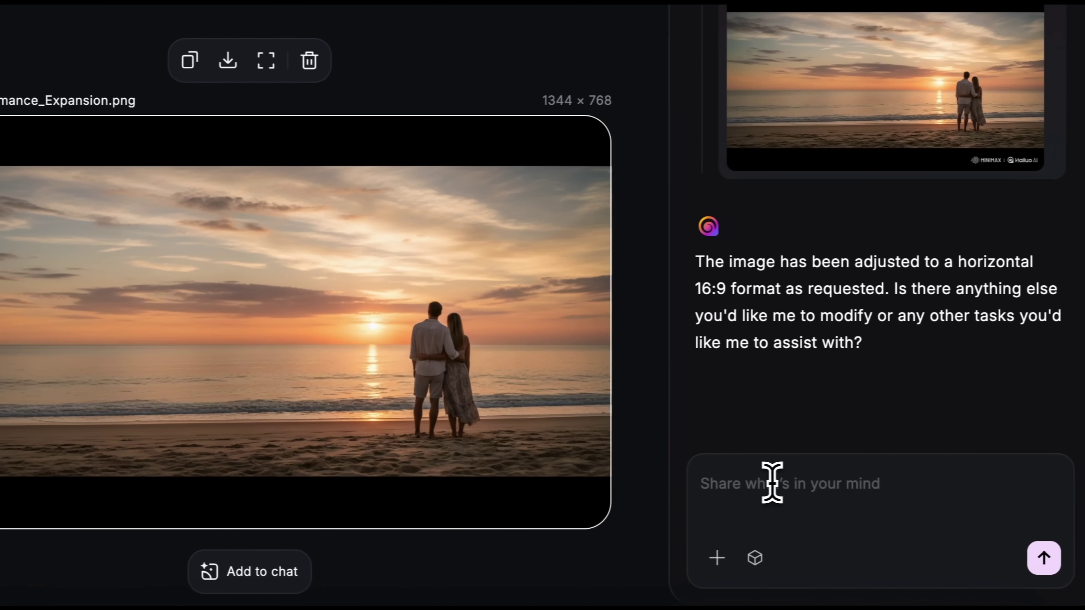
{"action": "left_click", "coordinate": [1055, 554]}
{"action": "type", "text": "On the left side of the image, generate a child (a 7–8-year-old girl) running toward the couple."}
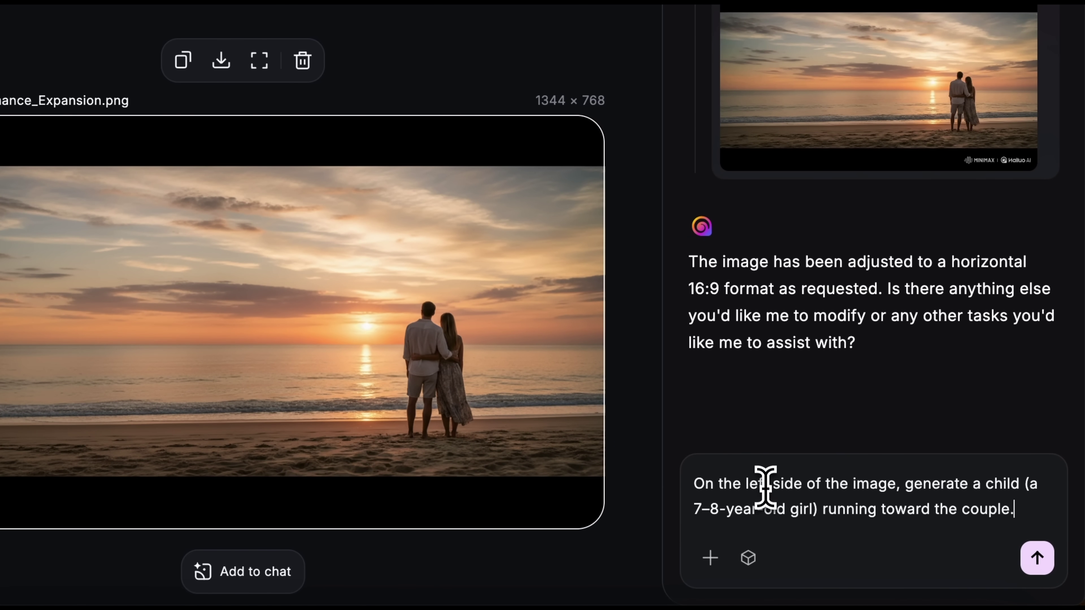
{"action": "left_click", "coordinate": [1039, 560]}
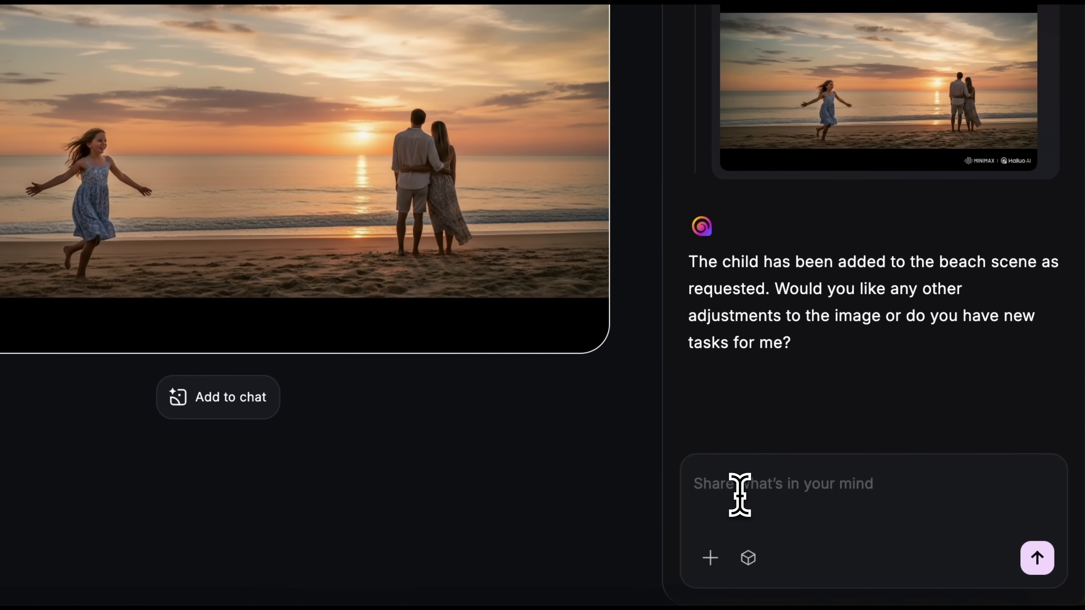
{"action": "type", "text": "Generate a short 5-second video using this image as the first frame. Then, show the girl running to her parents and hugging them."}
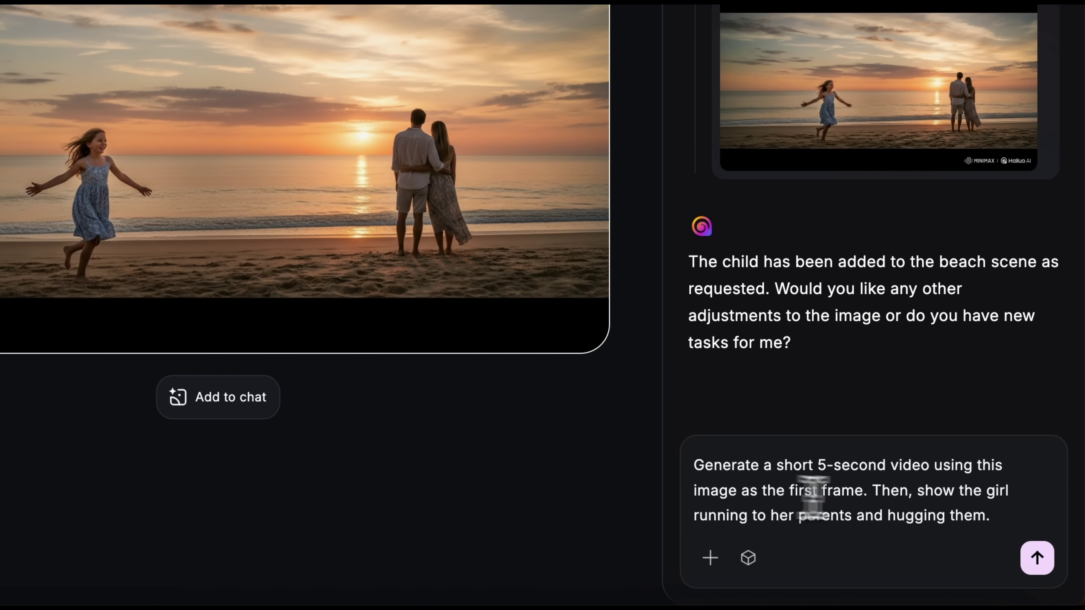
Generate the 6-second video of the girl running to her parents and download it without watermark
{"action": "left_click", "coordinate": [1035, 555]}
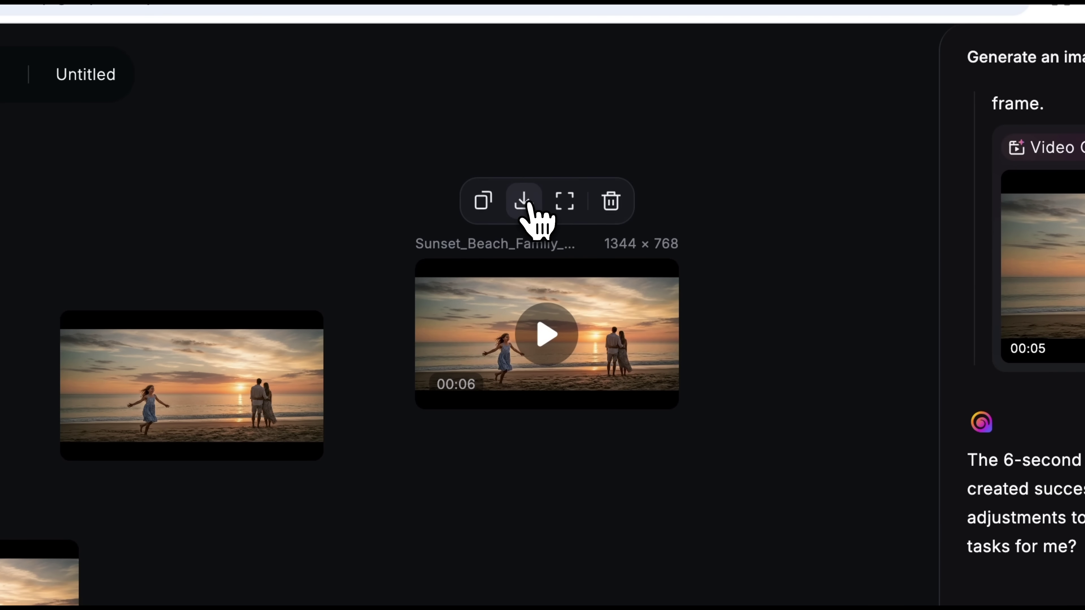
{"action": "left_click", "coordinate": [529, 205]}
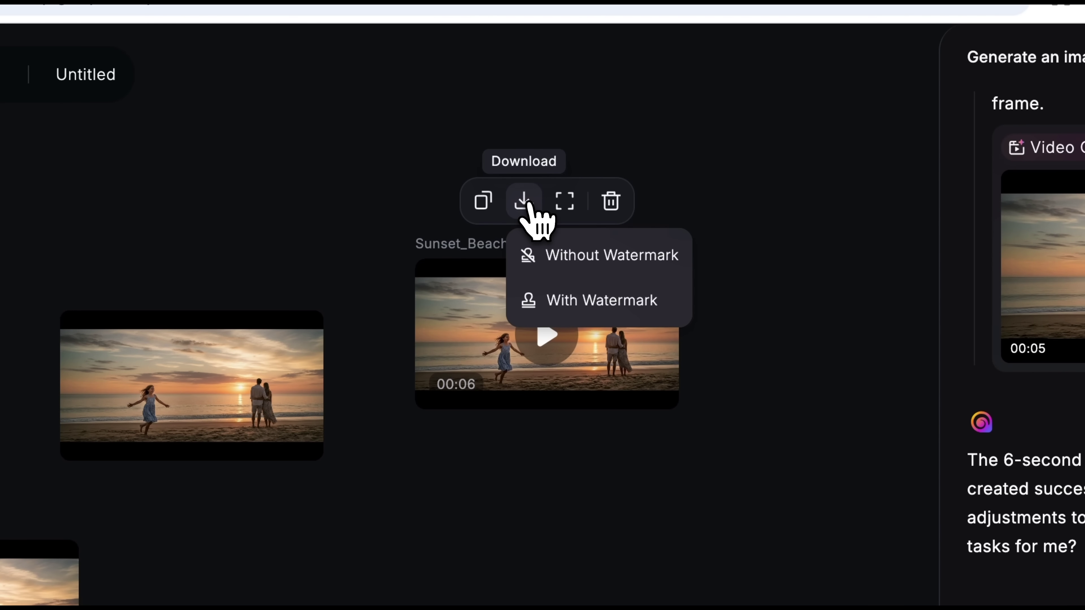
{"action": "left_click", "coordinate": [543, 257]}
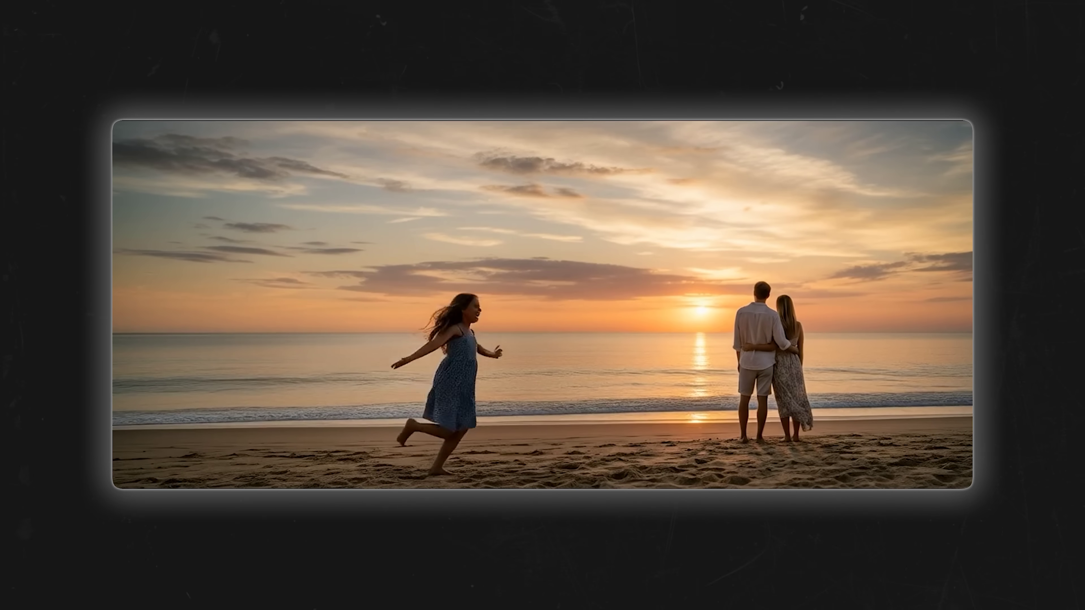